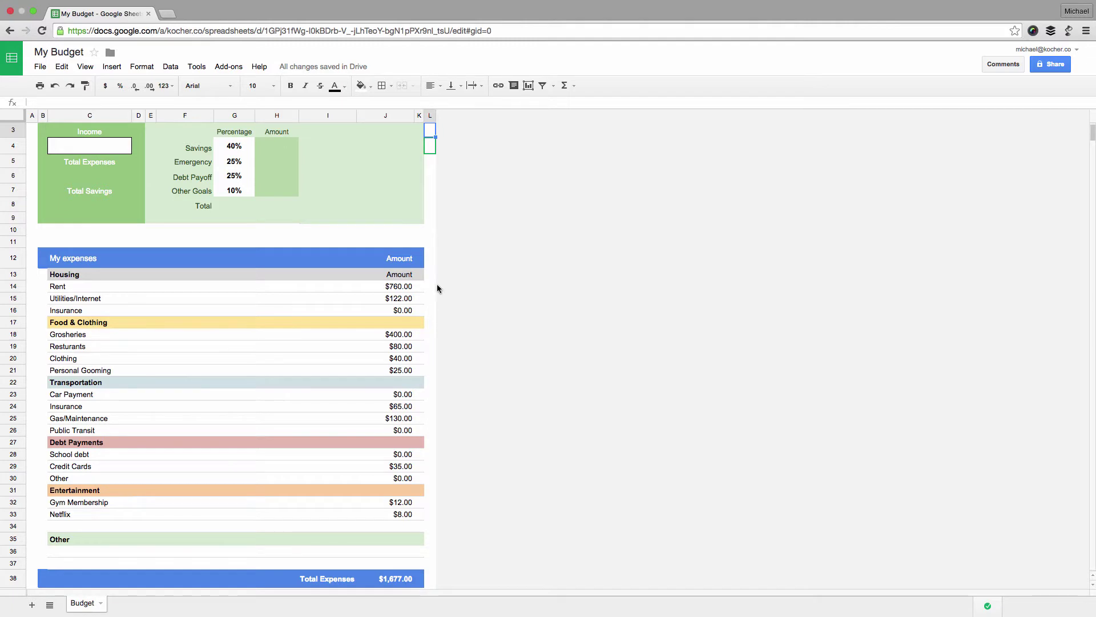
Step: Link Total Expenses in C6 to the expense total with =J38, showing $1,677.00
{"action": "scroll", "coordinate": [438, 288], "scroll_direction": "up", "scroll_amount": 3}
{"action": "scroll", "coordinate": [437, 285], "scroll_direction": "down", "scroll_amount": 3}
{"action": "left_click", "coordinate": [93, 182]}
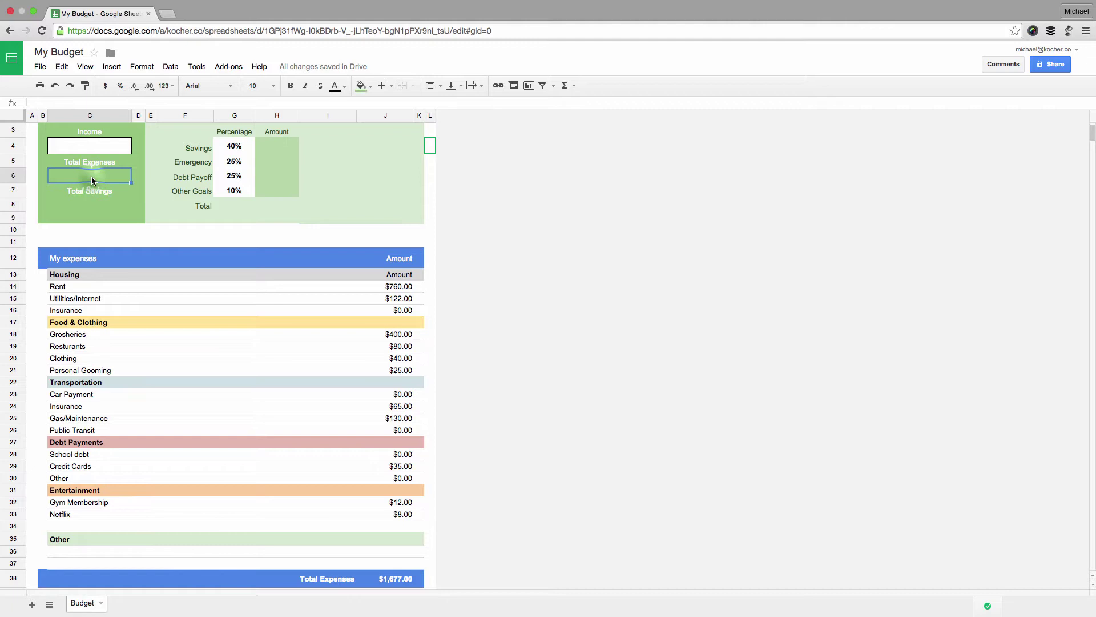
{"action": "double_click", "coordinate": [92, 180]}
{"action": "type", "text": "="}
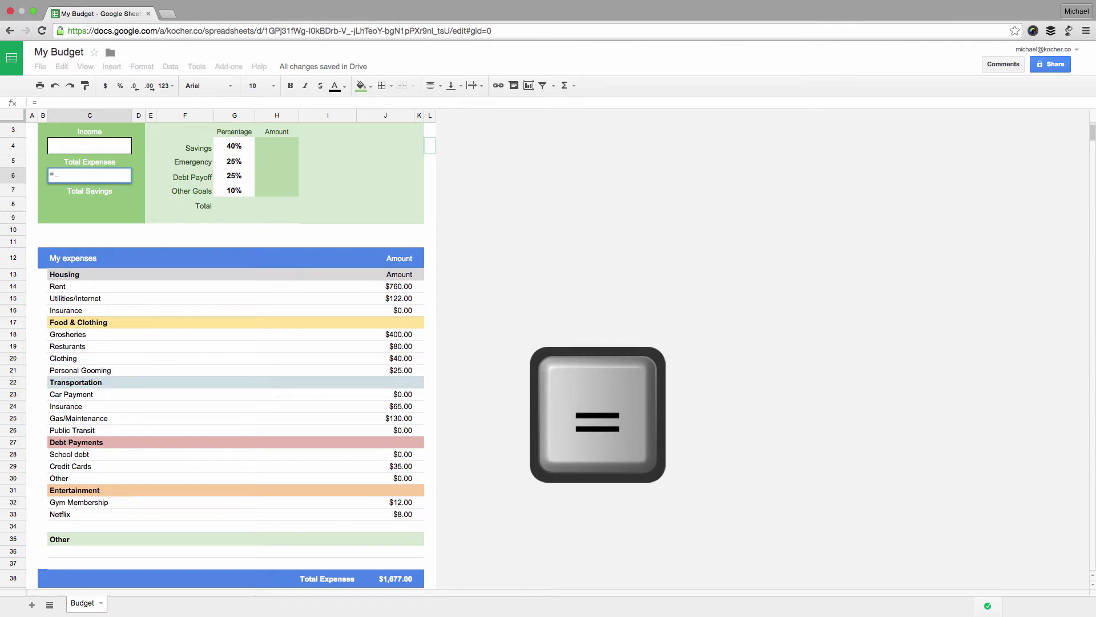
{"action": "left_click", "coordinate": [393, 581]}
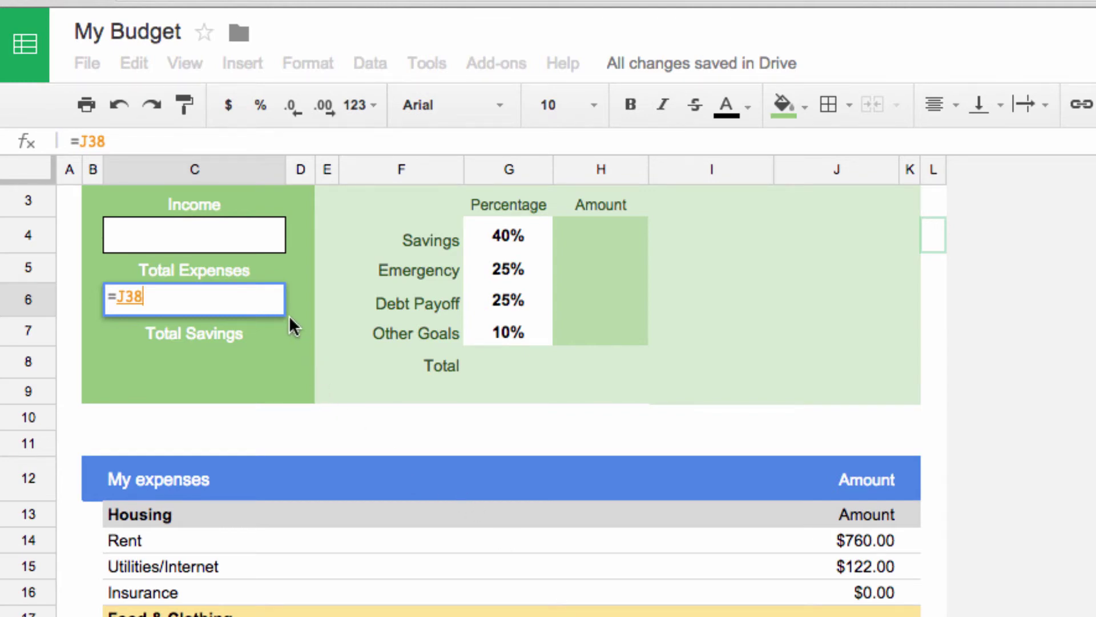
{"action": "key", "text": "Return"}
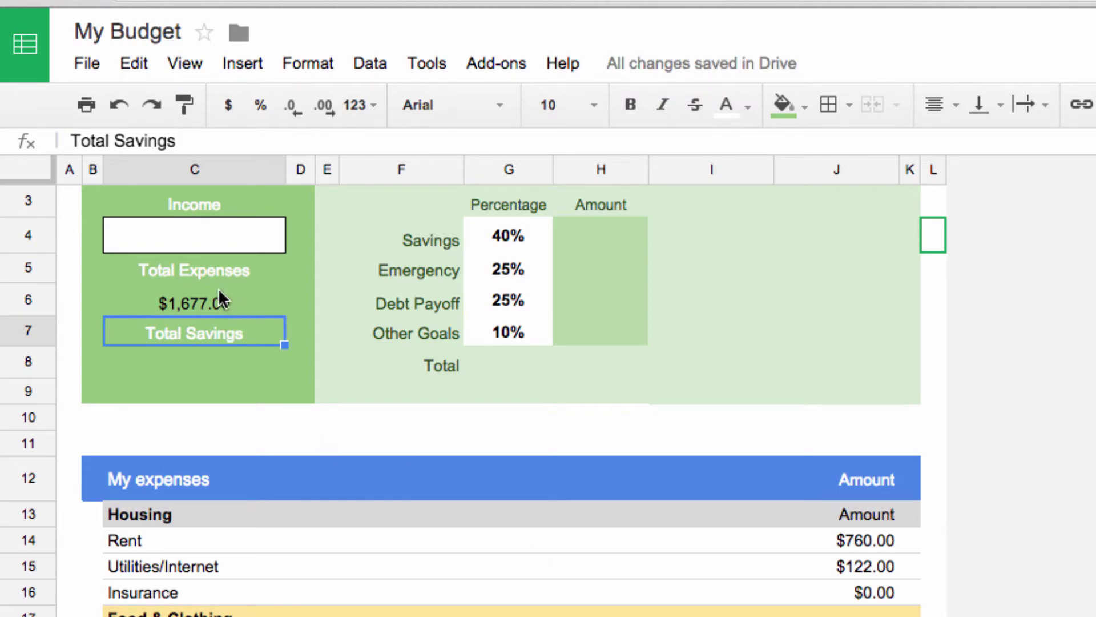
Step: Enter 1200 as the monthly income in cell C4
{"action": "left_click", "coordinate": [202, 361]}
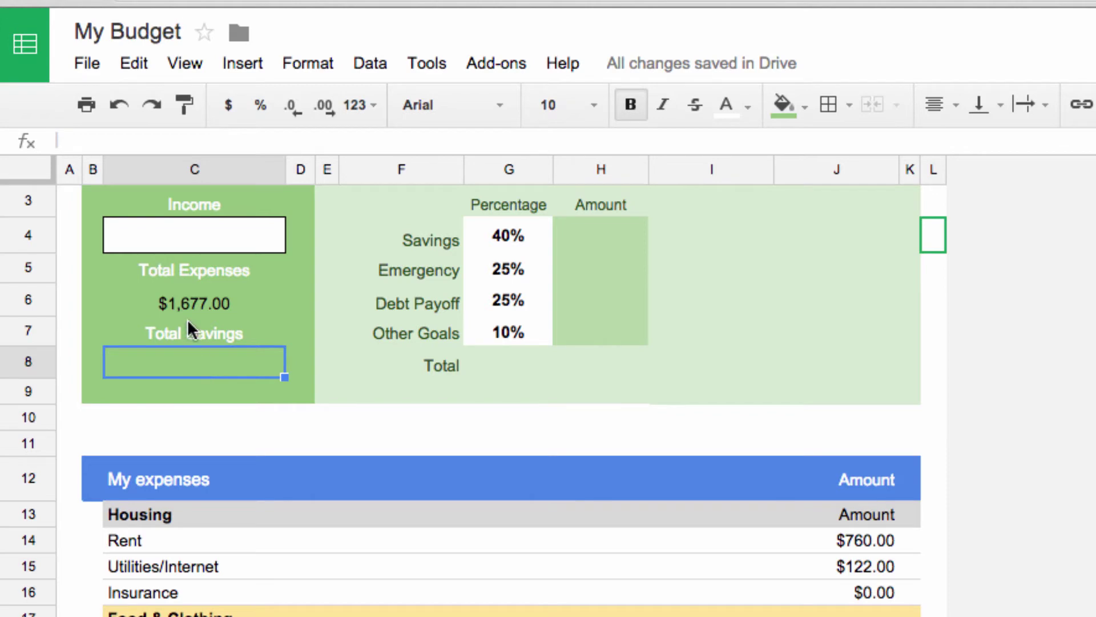
{"action": "left_click", "coordinate": [198, 234]}
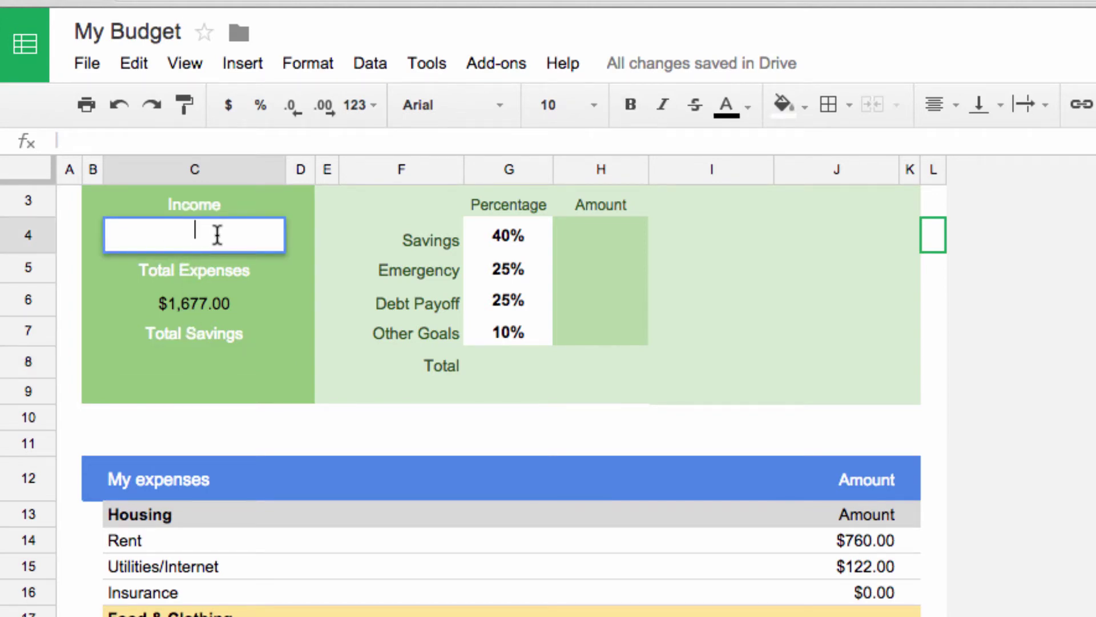
{"action": "type", "text": "1200"}
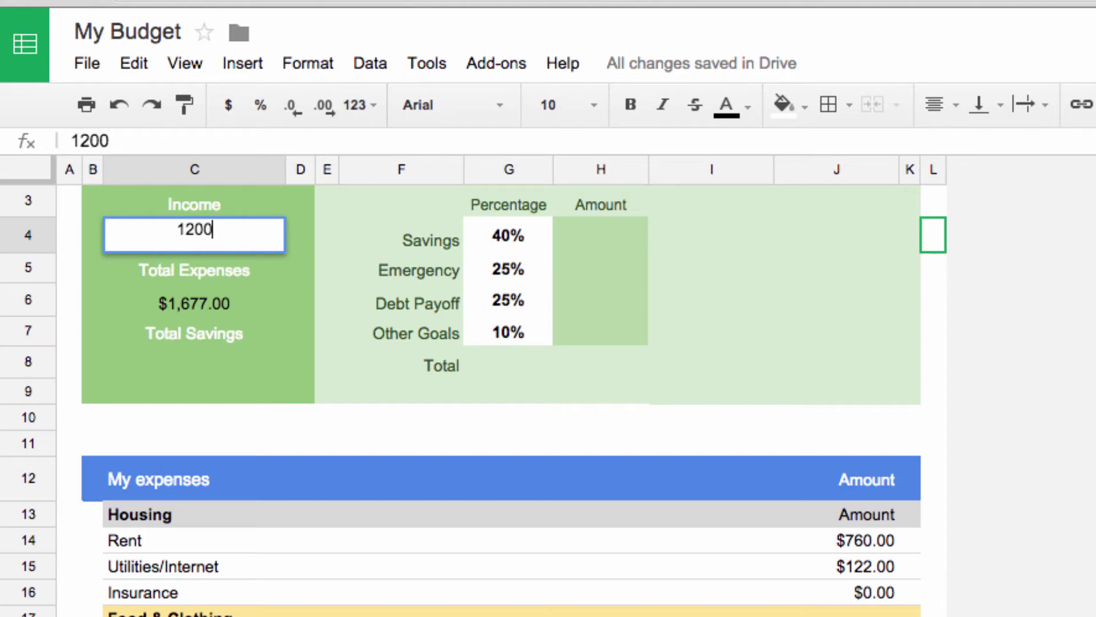
{"action": "key", "text": "Return"}
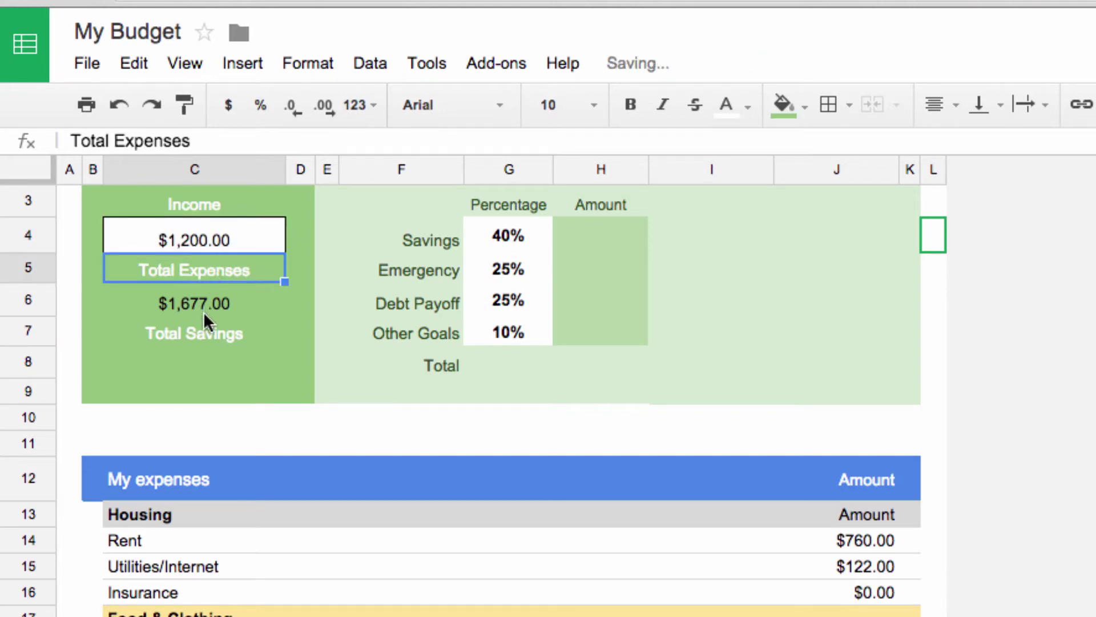
{"action": "left_click", "coordinate": [192, 358]}
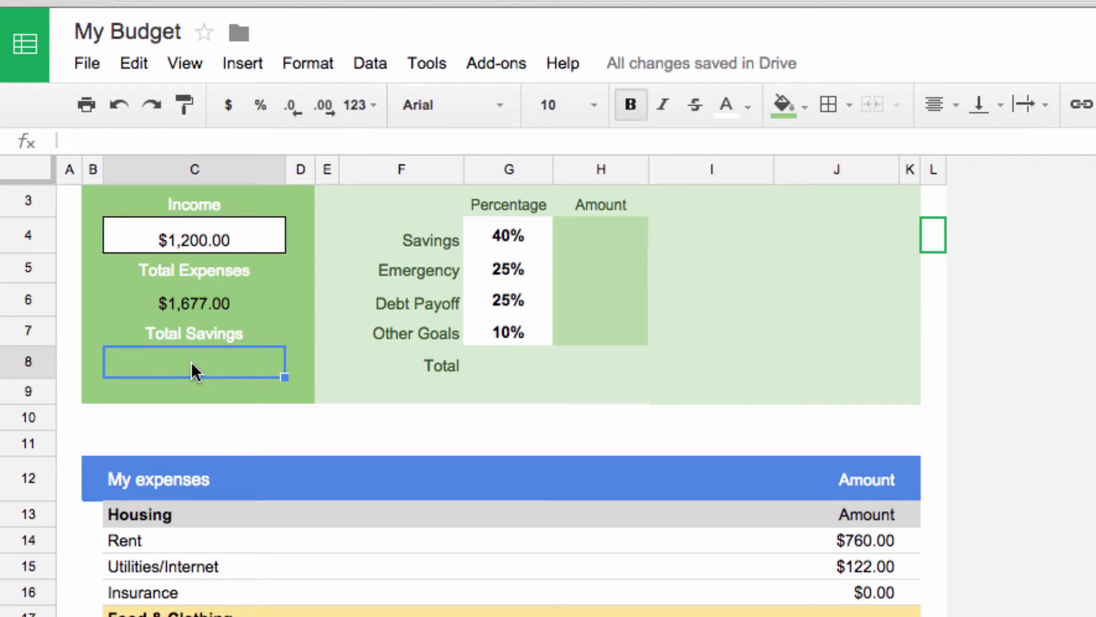
Step: Enter =C4-C6 in Total Savings cell C8, giving -$477.00
{"action": "double_click", "coordinate": [190, 361]}
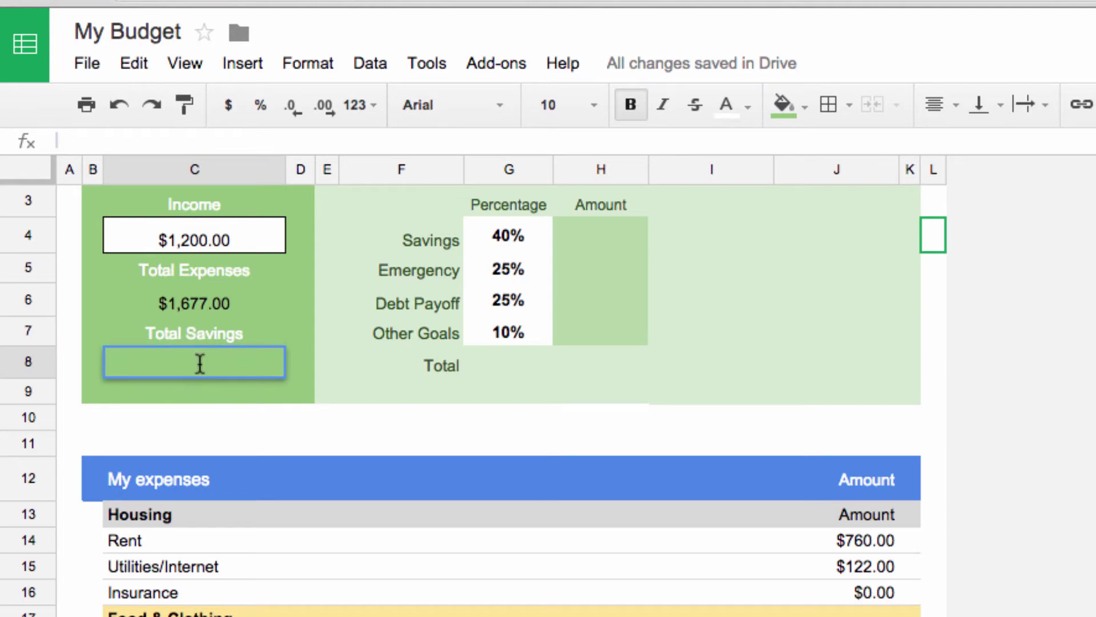
{"action": "type", "text": "="}
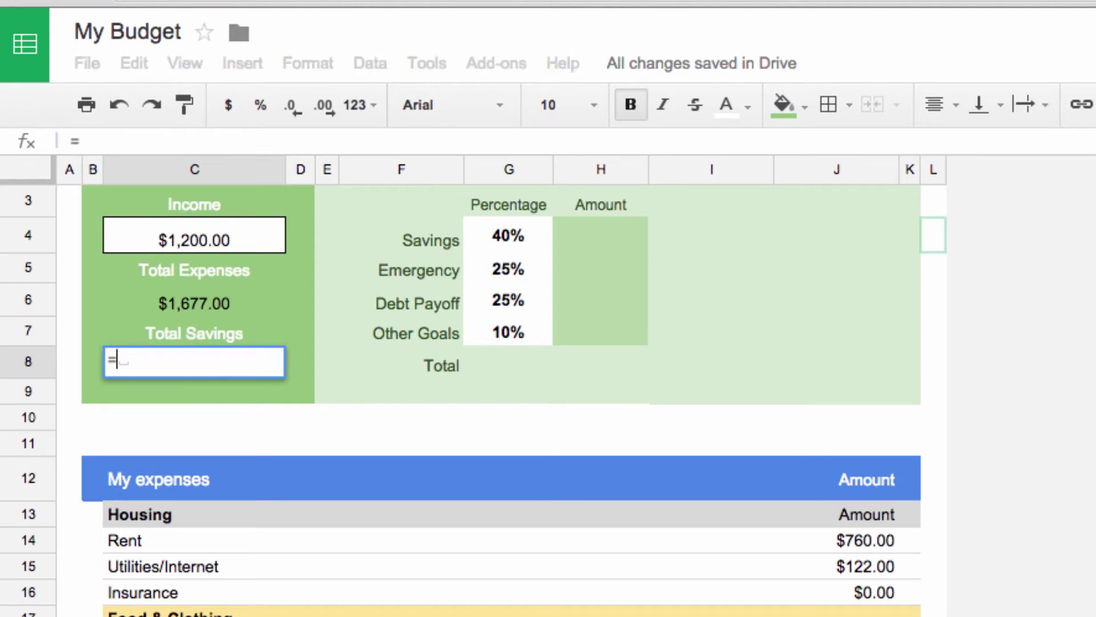
{"action": "left_click", "coordinate": [202, 234]}
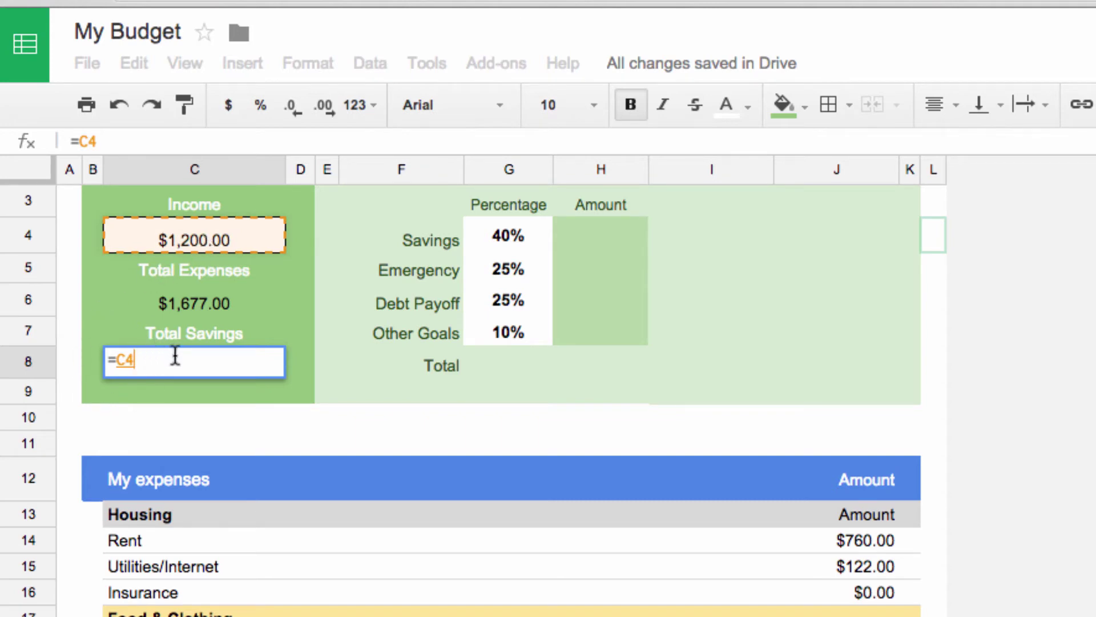
{"action": "type", "text": "-"}
{"action": "left_click", "coordinate": [193, 304]}
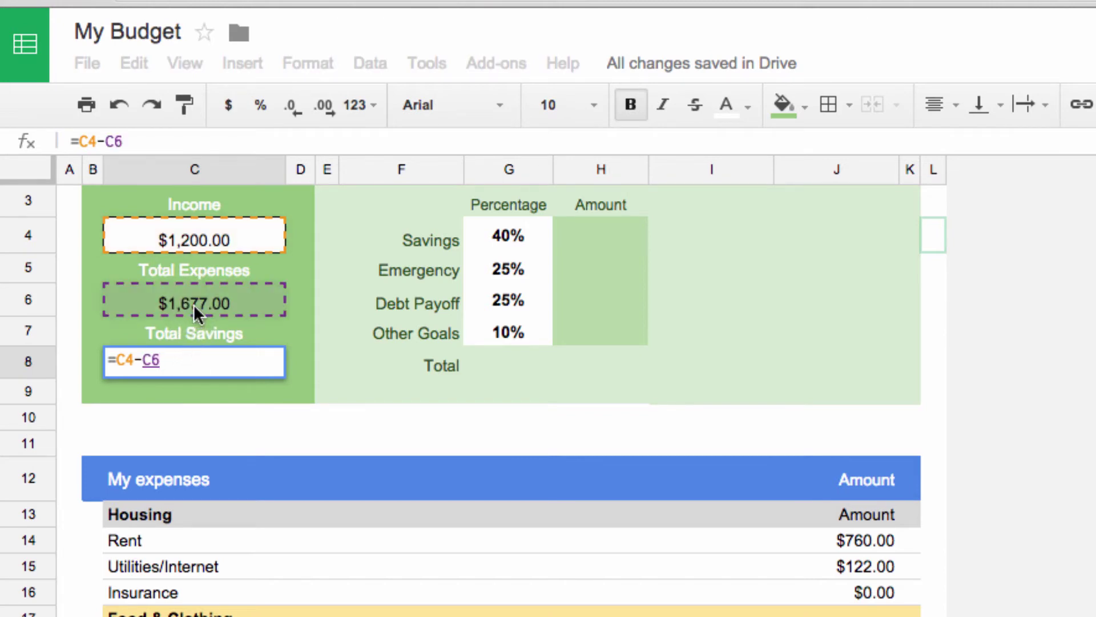
{"action": "key", "text": "Return"}
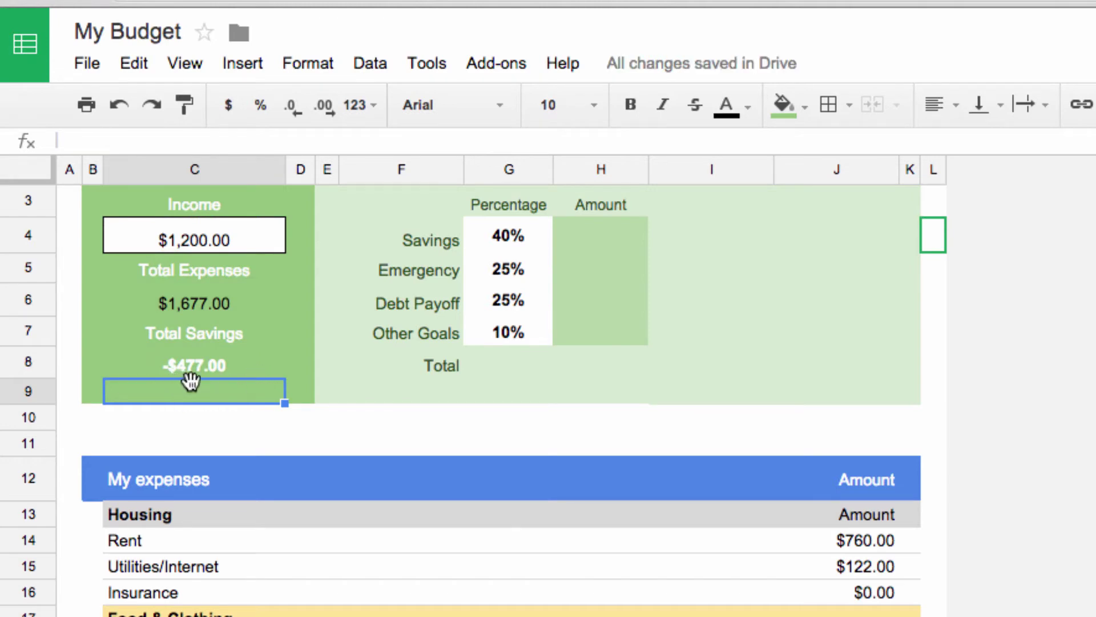
Step: Replace the income in C4 with 2900 so Total Savings becomes $1,223.00
{"action": "double_click", "coordinate": [221, 238]}
{"action": "double_click", "coordinate": [199, 234]}
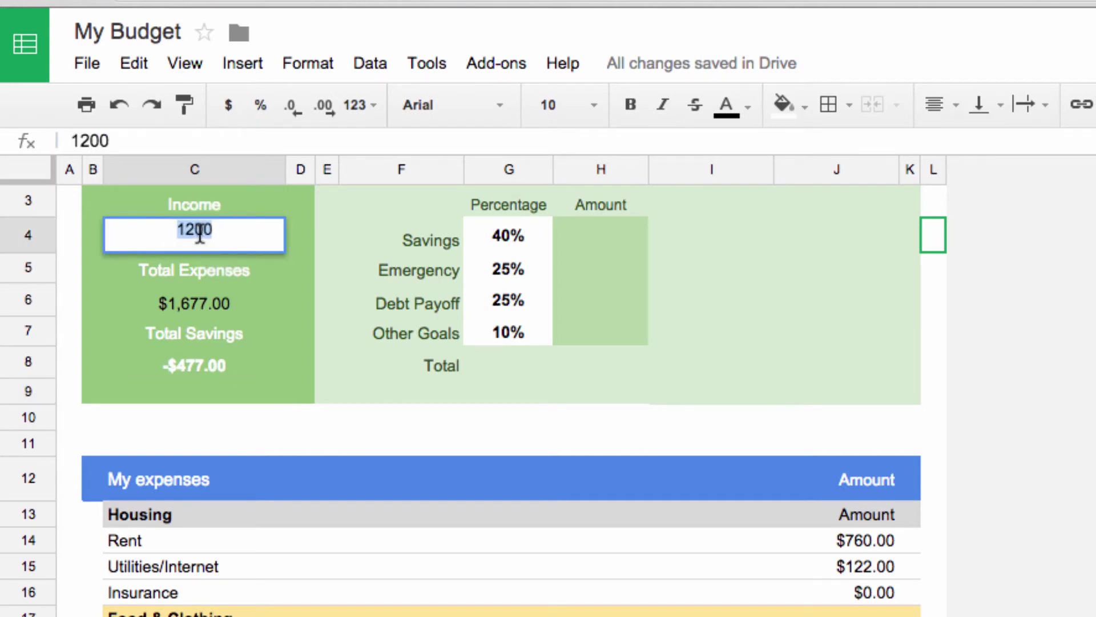
{"action": "type", "text": "2900"}
{"action": "key", "text": "Return"}
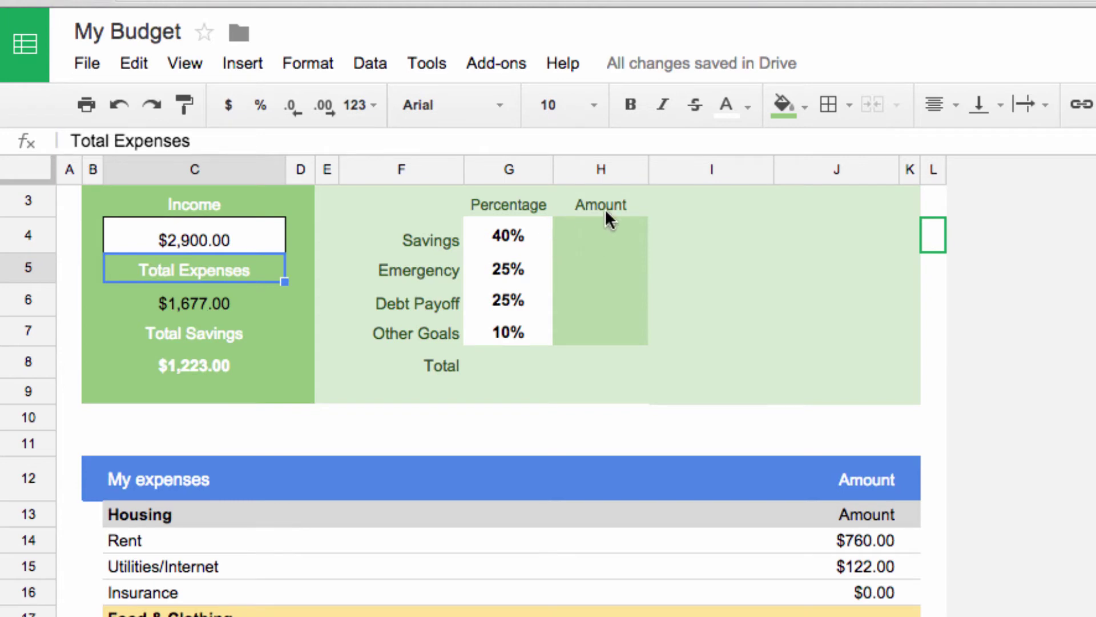
Step: Enter =G4*C8 in H4 so the Savings amount is 40% of Total Savings, $489.20
{"action": "left_click", "coordinate": [591, 229]}
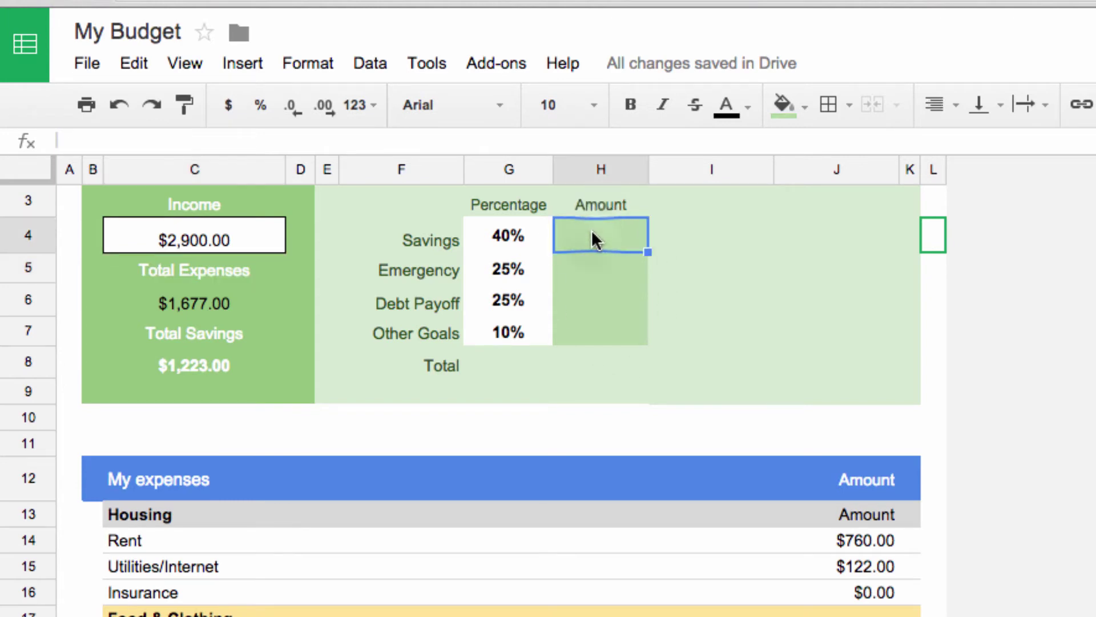
{"action": "double_click", "coordinate": [595, 240]}
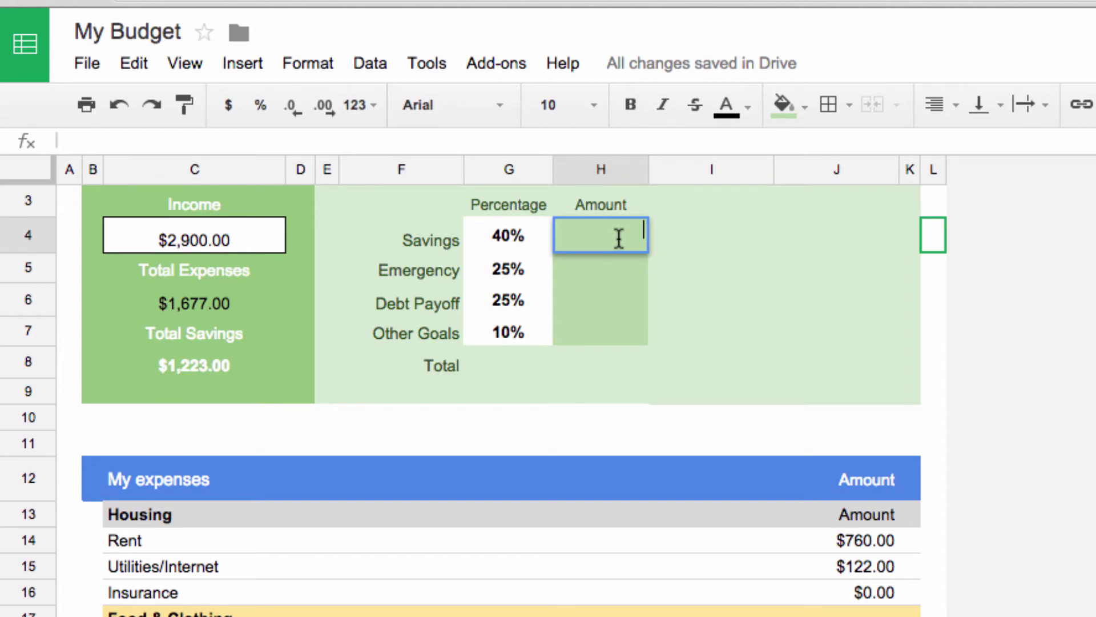
{"action": "type", "text": "="}
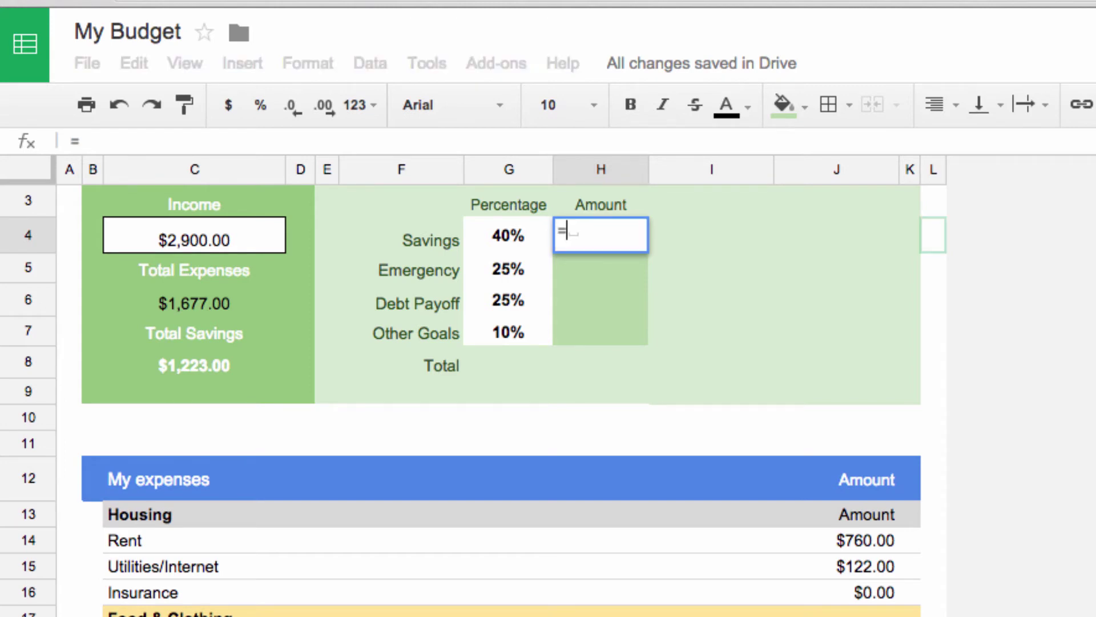
{"action": "left_click", "coordinate": [502, 235]}
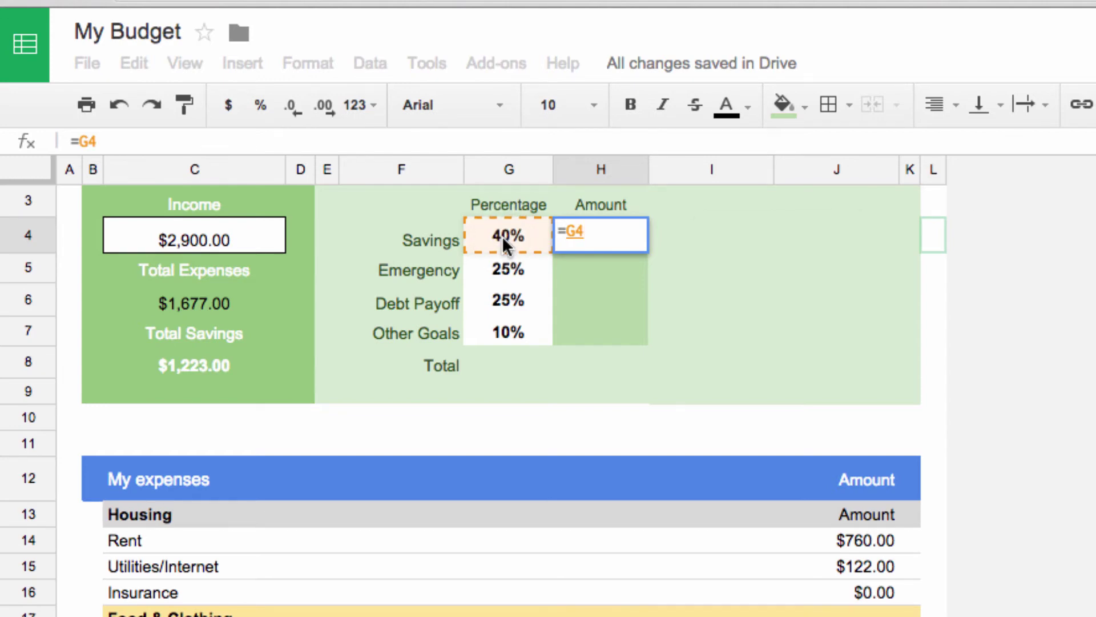
{"action": "type", "text": "*"}
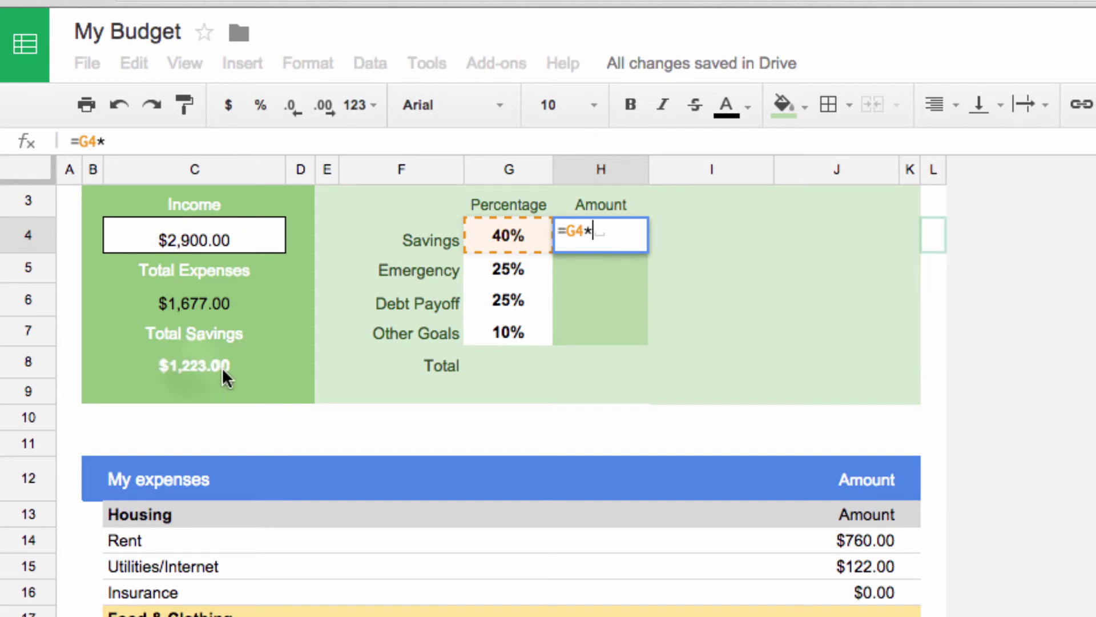
{"action": "left_click", "coordinate": [191, 367]}
{"action": "key", "text": "Return"}
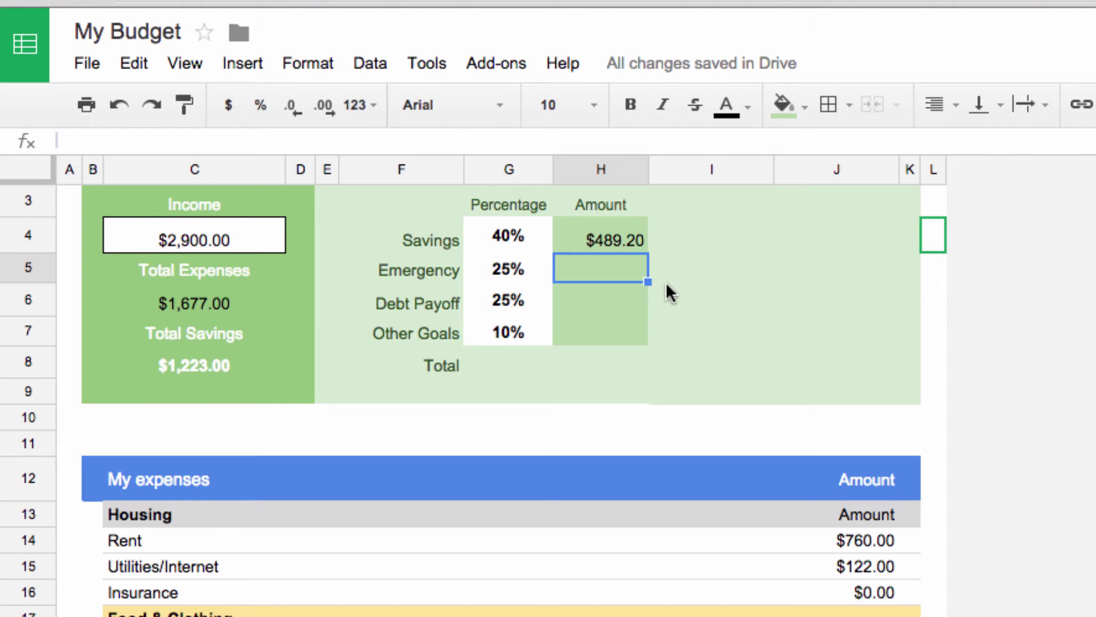
Step: Fill H4's formula down to H7 and inspect the shifted =G5*C9 reference in H5
{"action": "left_click", "coordinate": [639, 244]}
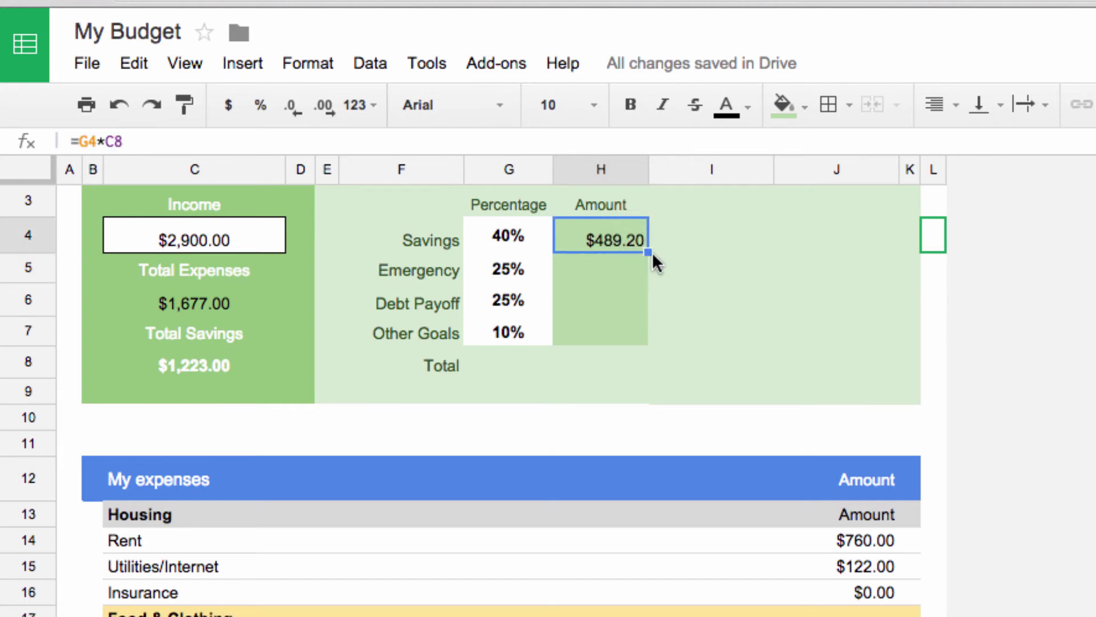
{"action": "left_click_drag", "start_coordinate": [648, 252], "coordinate": [648, 344]}
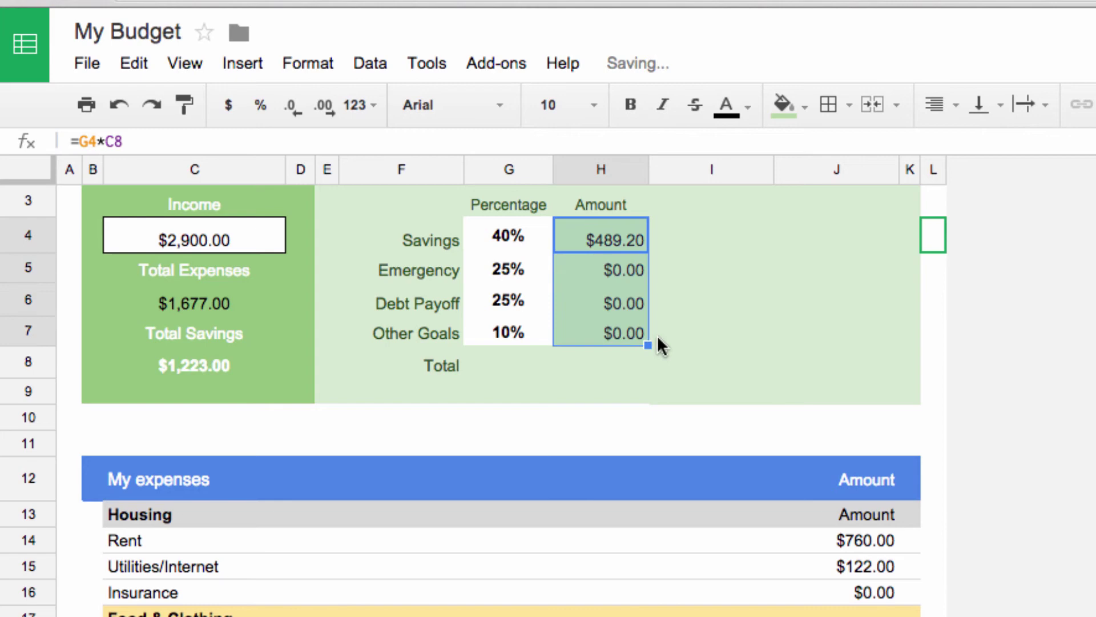
{"action": "left_click", "coordinate": [631, 269]}
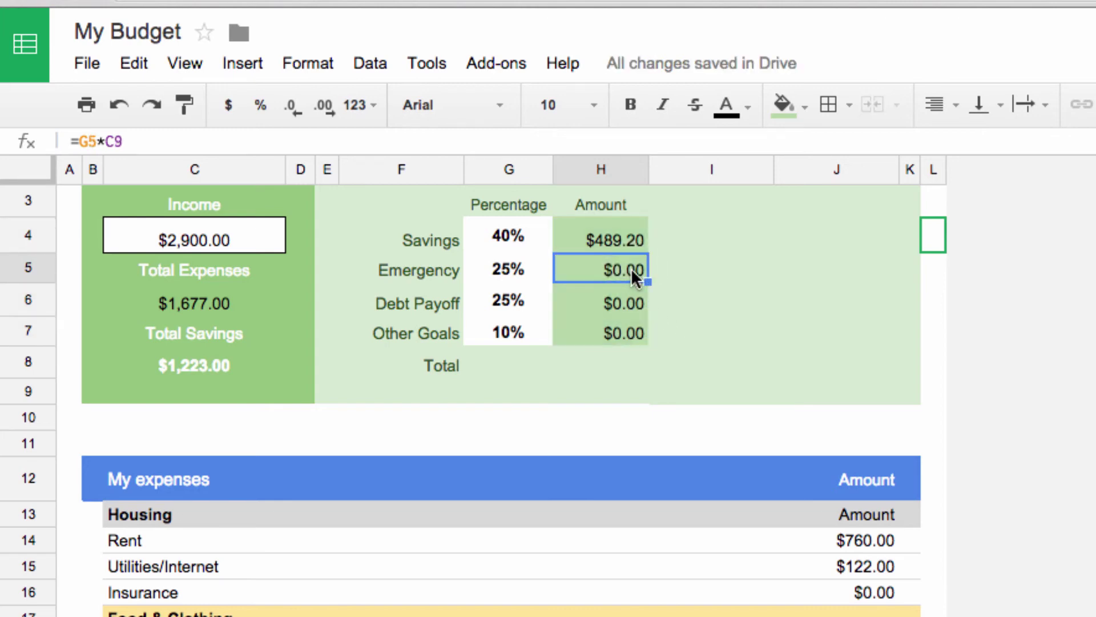
{"action": "double_click", "coordinate": [631, 268]}
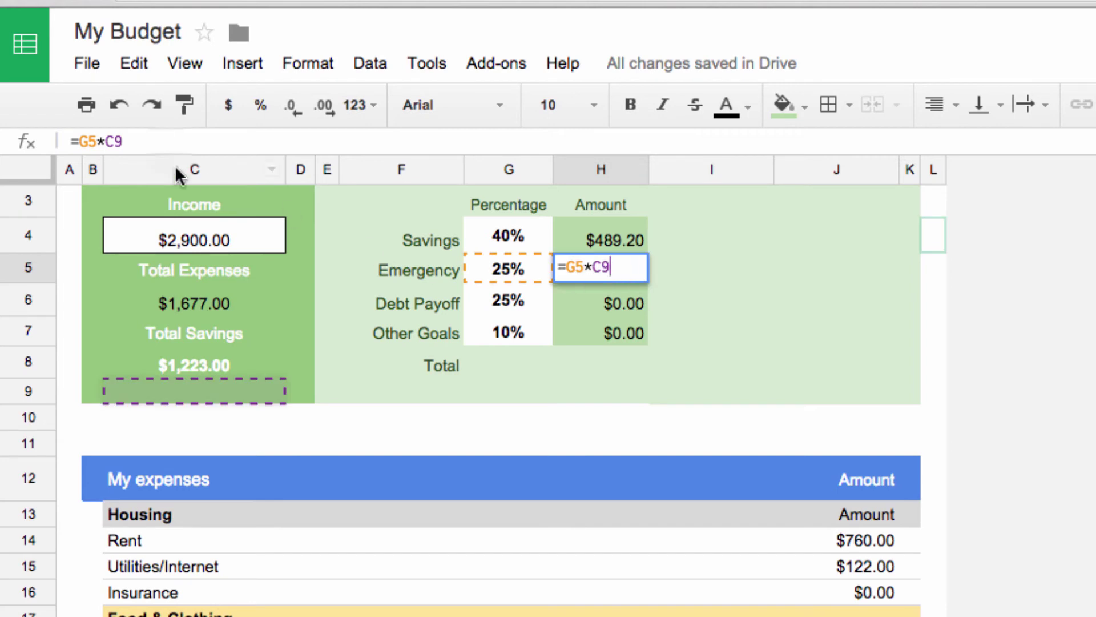
{"action": "left_click", "coordinate": [168, 145]}
Step: Change H4's formula to =G4*$C$8, making the Total Savings reference absolute
{"action": "left_click", "coordinate": [625, 238]}
{"action": "double_click", "coordinate": [624, 238]}
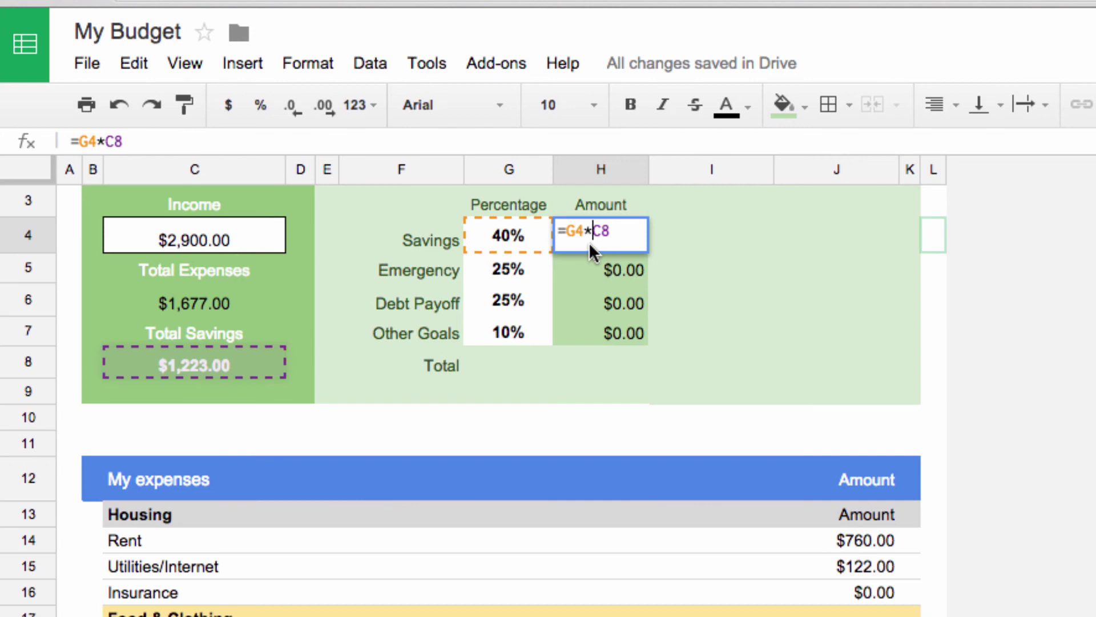
{"action": "key", "text": "shift+4"}
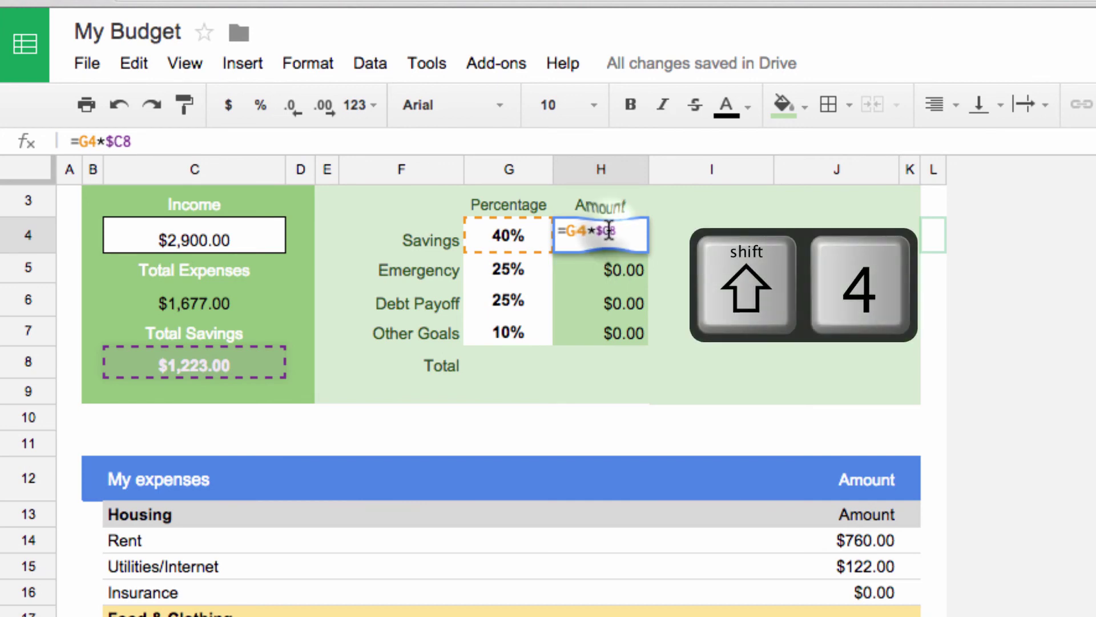
{"action": "type", "text": "$"}
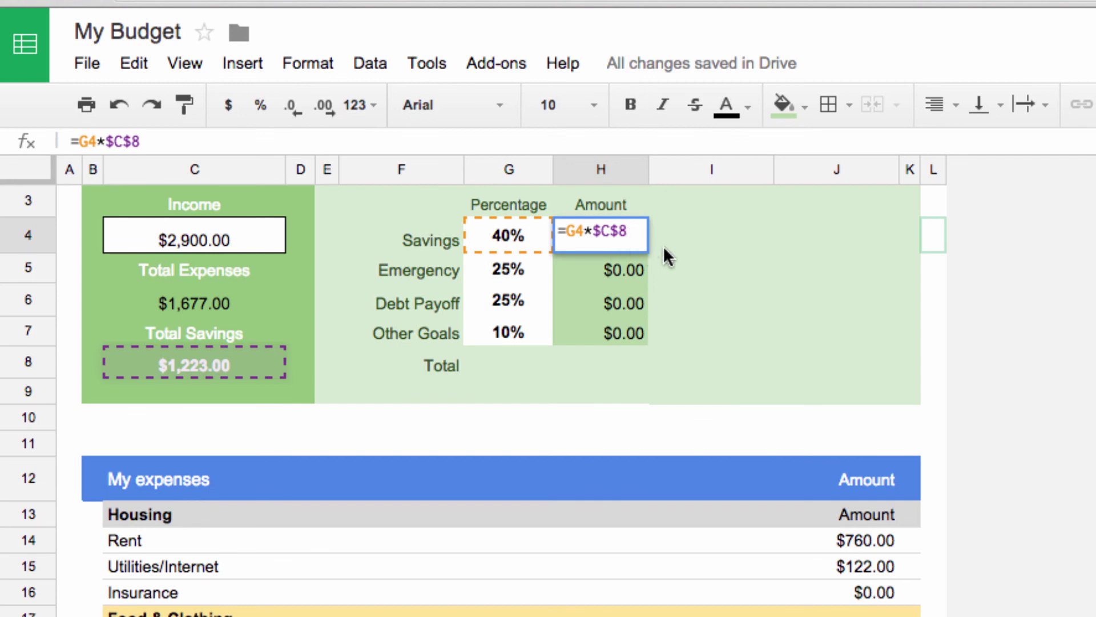
{"action": "key", "text": "Return"}
Step: Fill =G4*$C$8 from H4 down to H7, giving $305.75, $305.75 and $122.30
{"action": "left_click", "coordinate": [637, 235]}
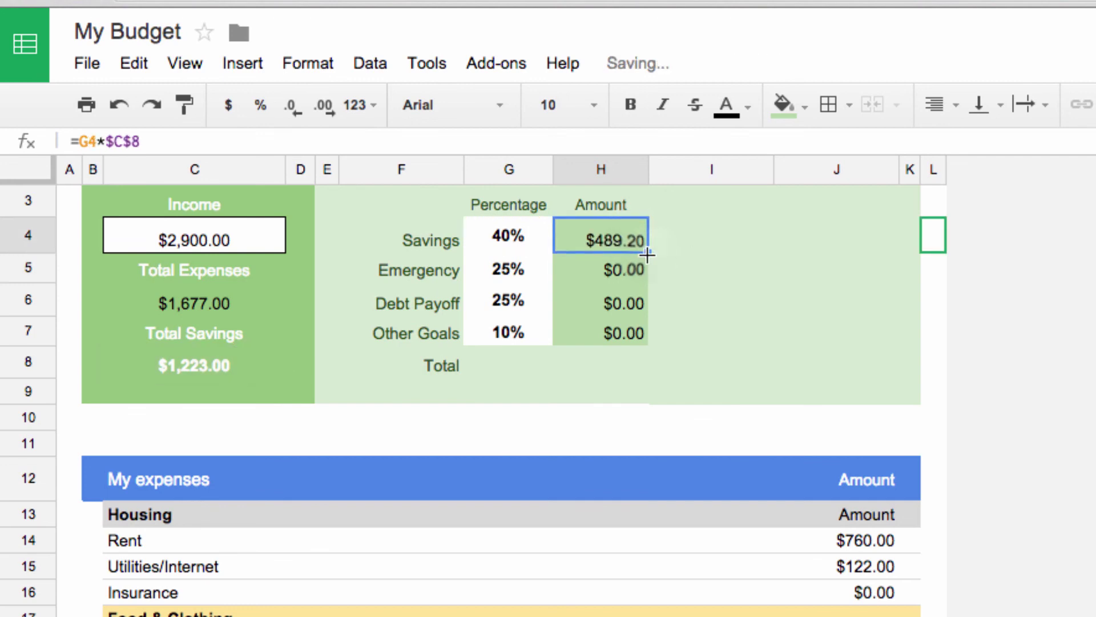
{"action": "left_click_drag", "start_coordinate": [647, 252], "coordinate": [642, 343]}
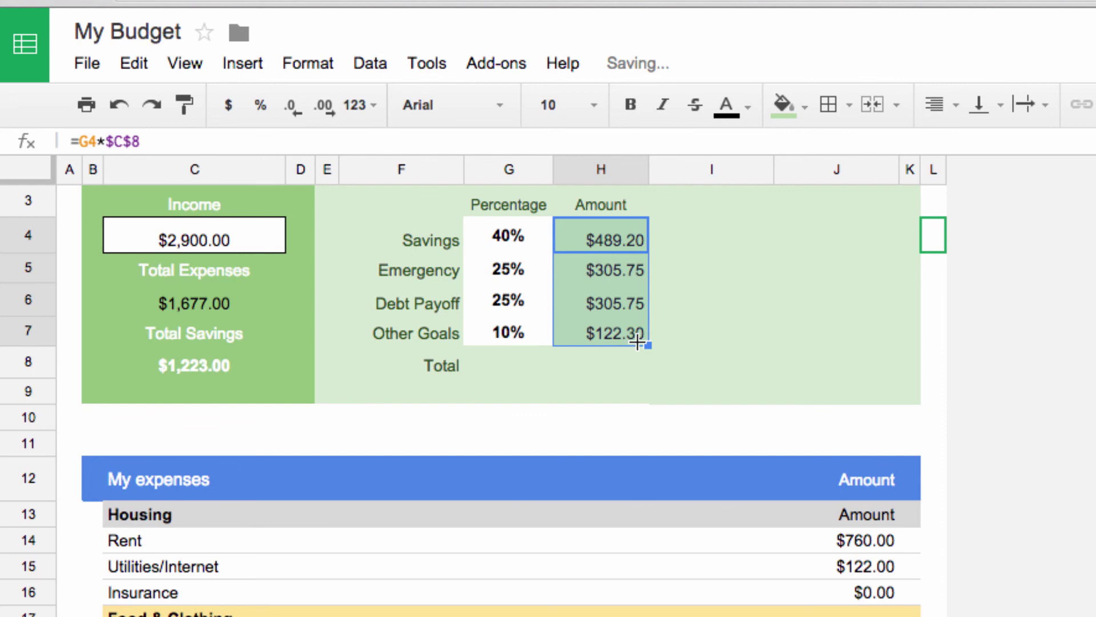
{"action": "left_click", "coordinate": [659, 334]}
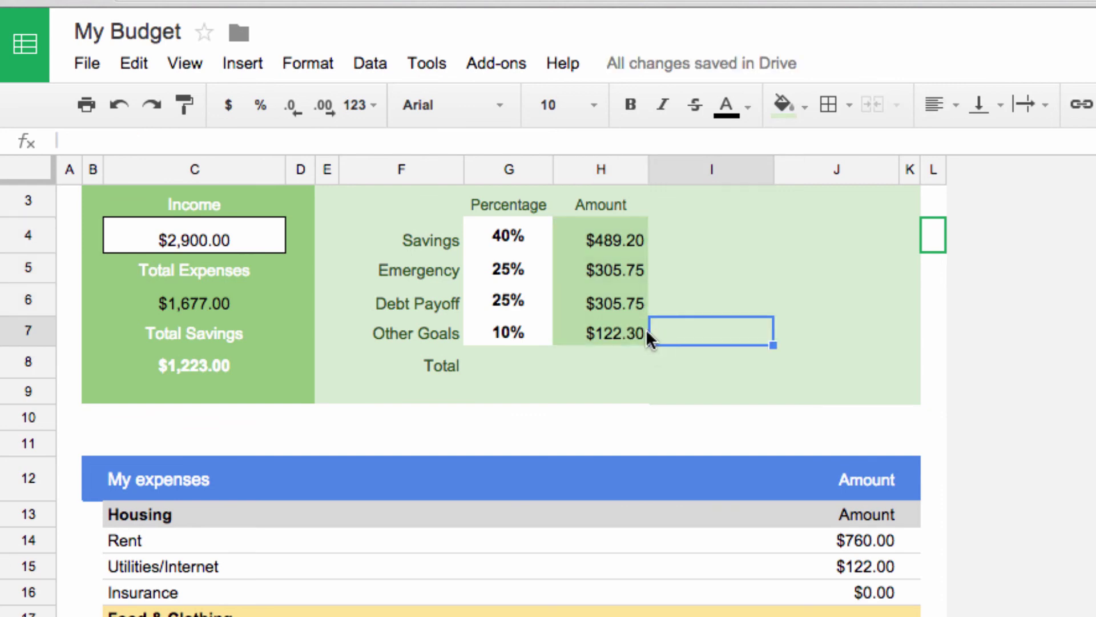
{"action": "left_click", "coordinate": [616, 242]}
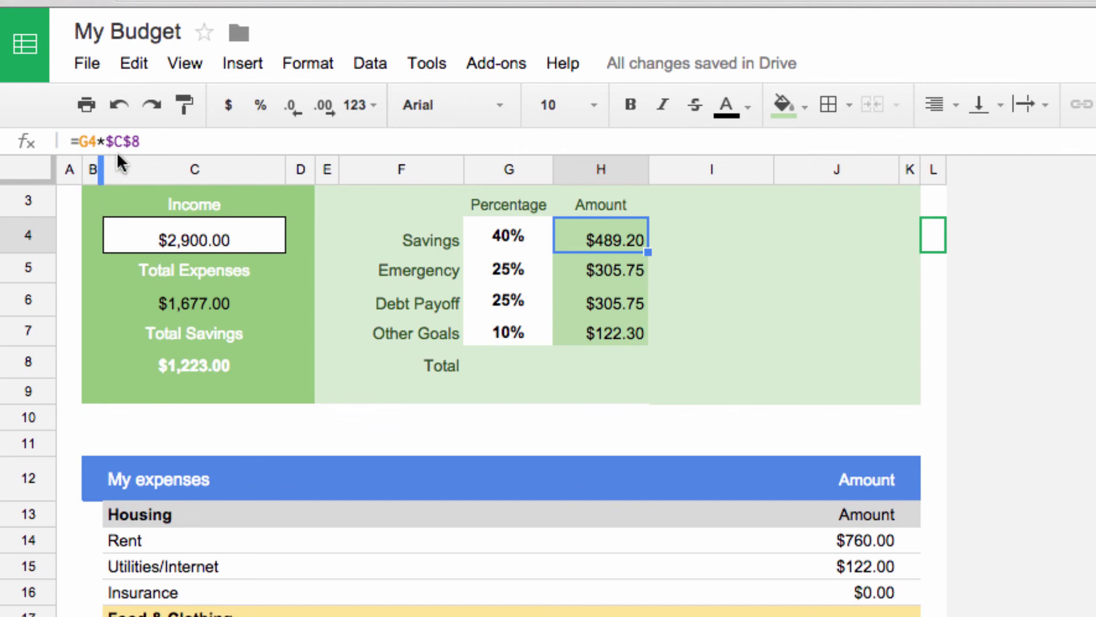